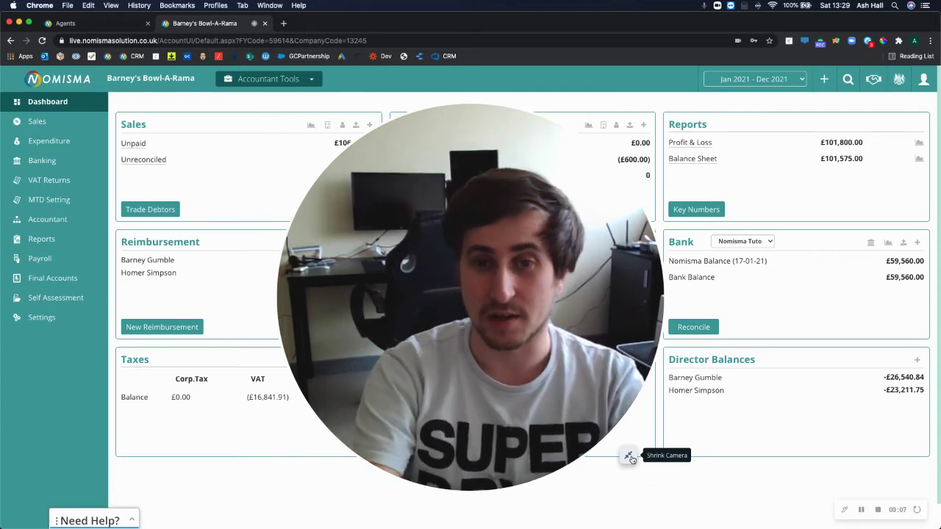
left_click(630, 456)
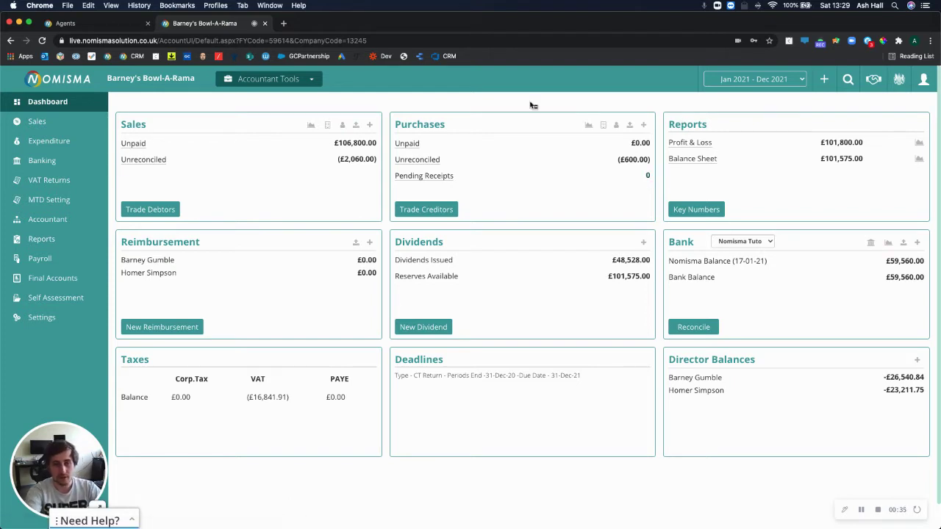
Switch to the agent area and open the Unprocessed Receipts report from the expanded Bookkeeping reports.
left_click(72, 23)
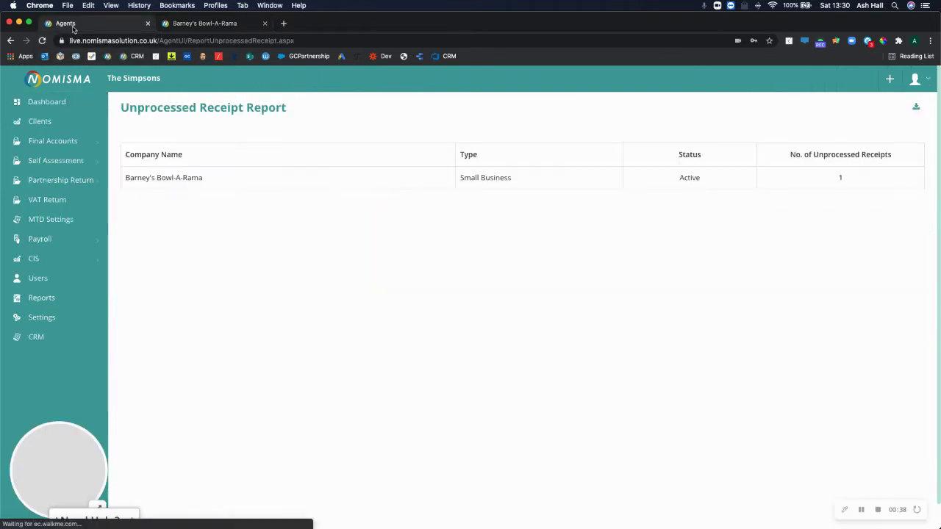
left_click(55, 299)
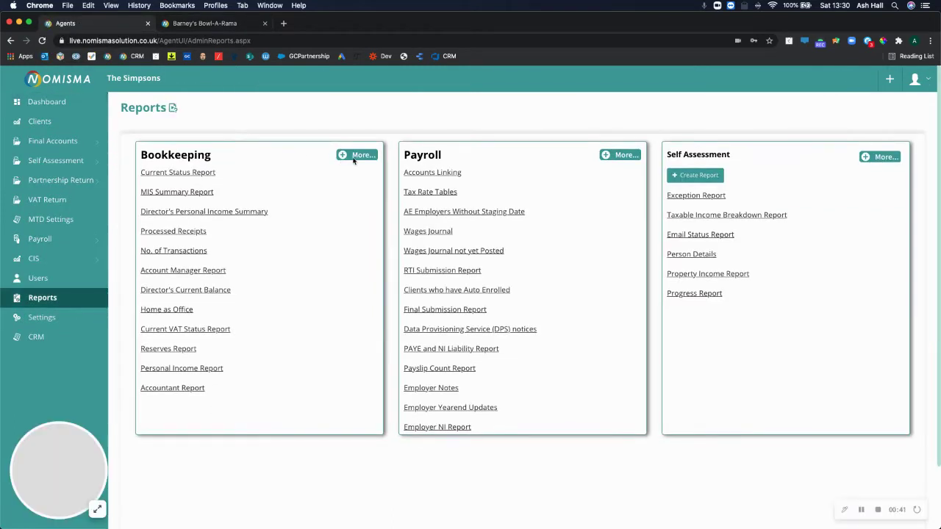
left_click(357, 155)
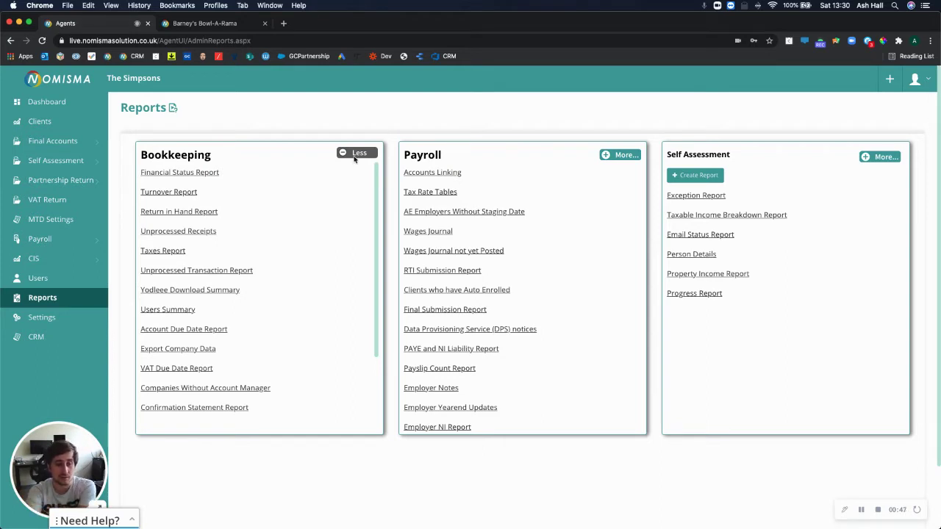
left_click(170, 231)
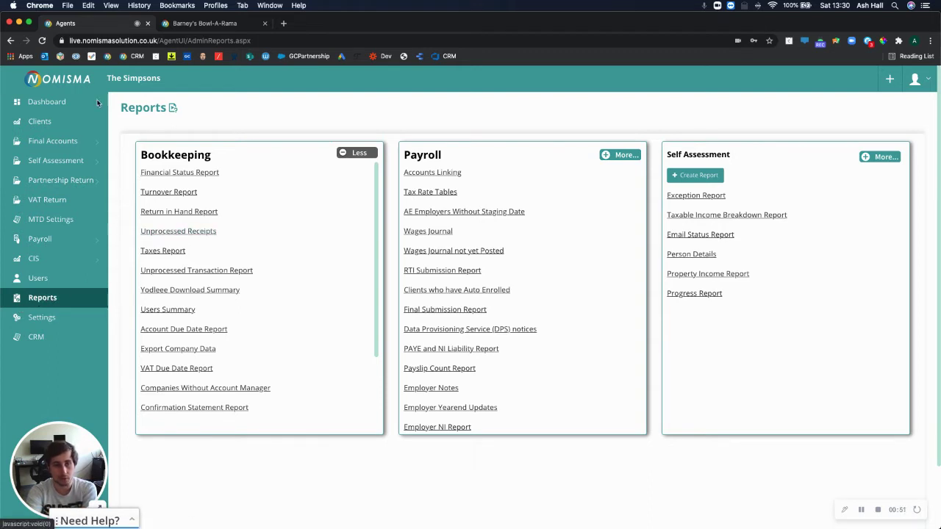
left_click(162, 232)
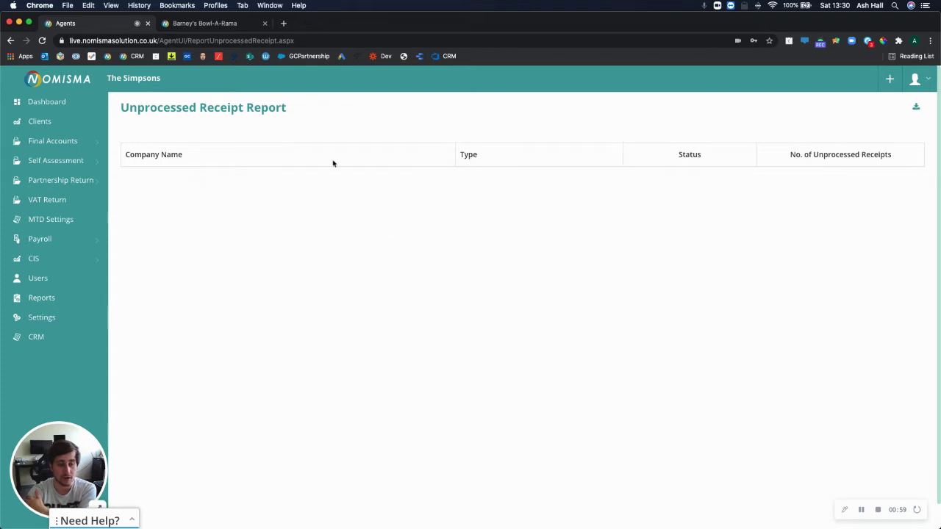
Refresh the Unprocessed Receipt Report and check which company has unprocessed receipts.
left_click(42, 41)
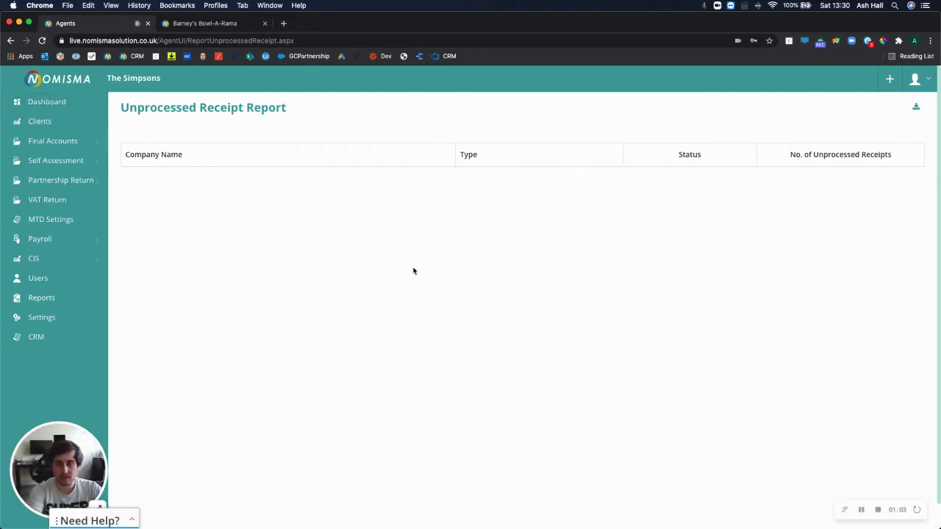
left_click(42, 41)
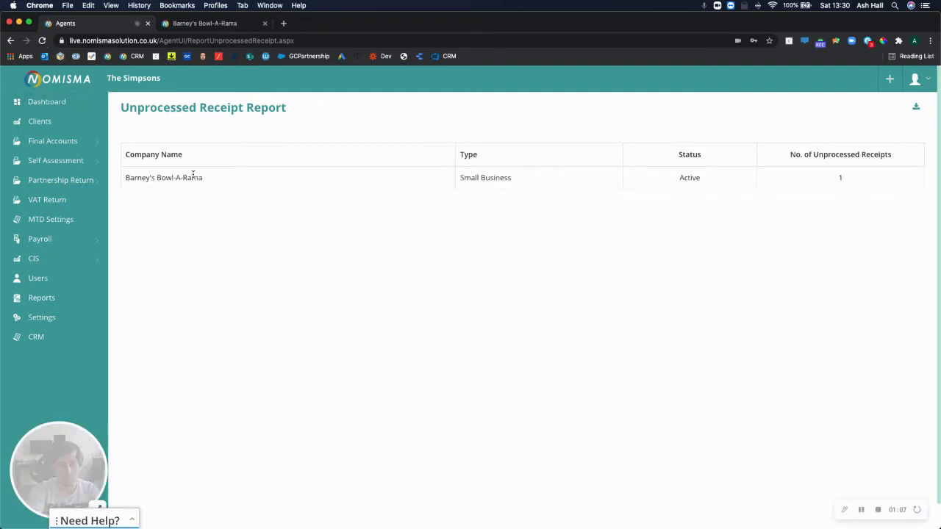
triple_click(191, 177)
left_click(552, 239)
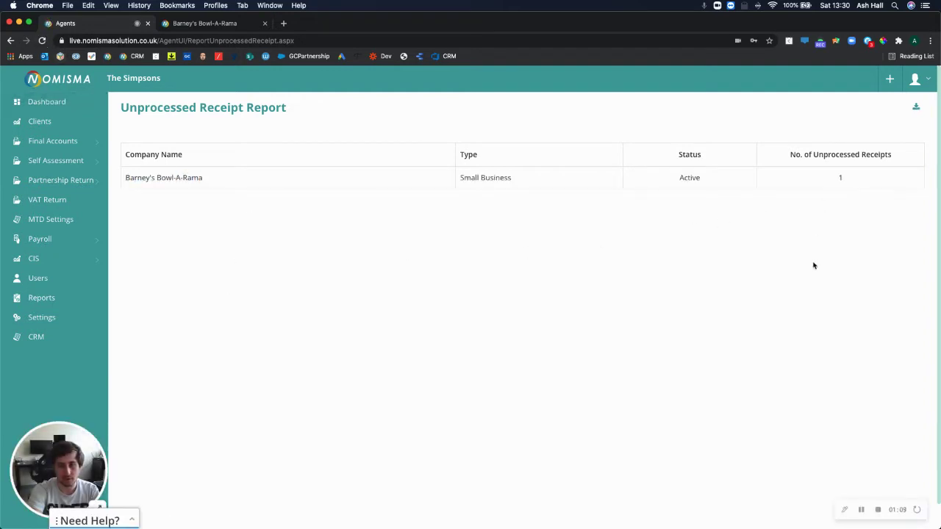
Open the pending receipt 1616246997672.png of Barney's Bowl-A-Rama for adding and rotate its image upright to read the total.
left_click(205, 25)
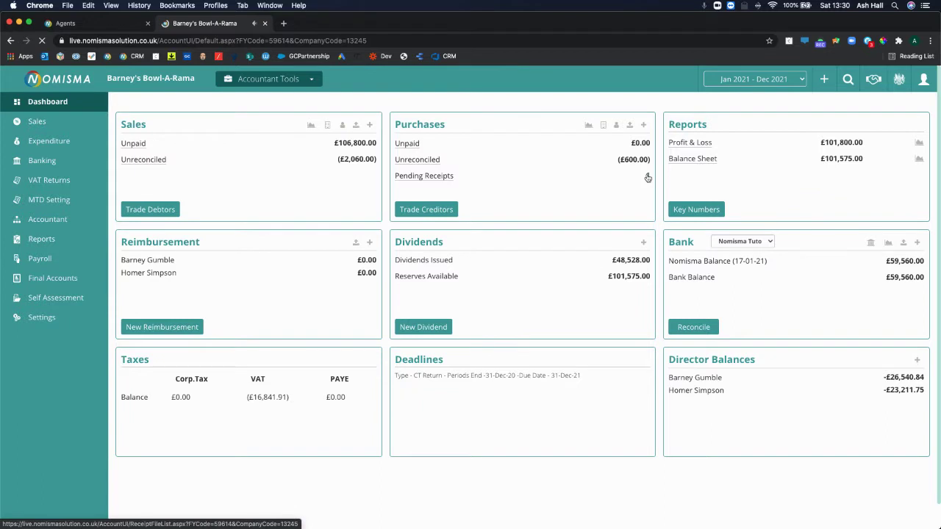
left_click(616, 208)
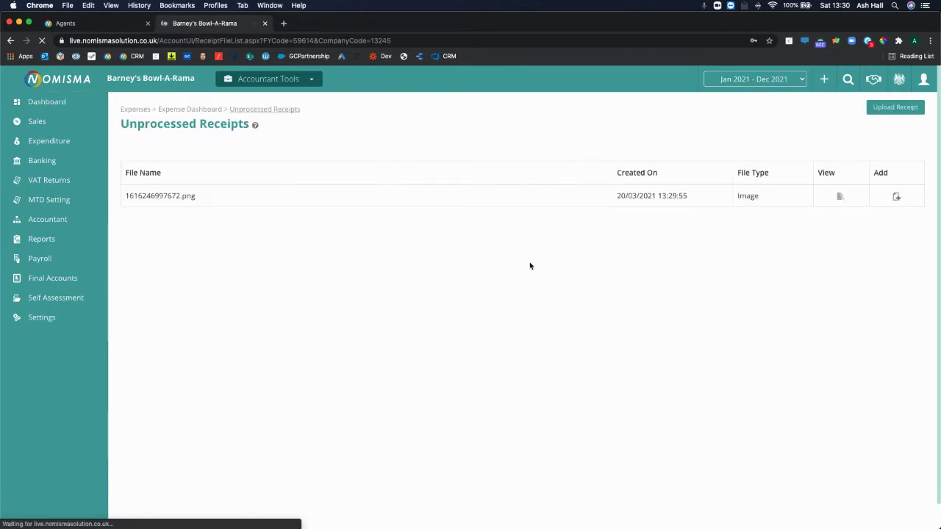
double_click(191, 196)
left_click(897, 195)
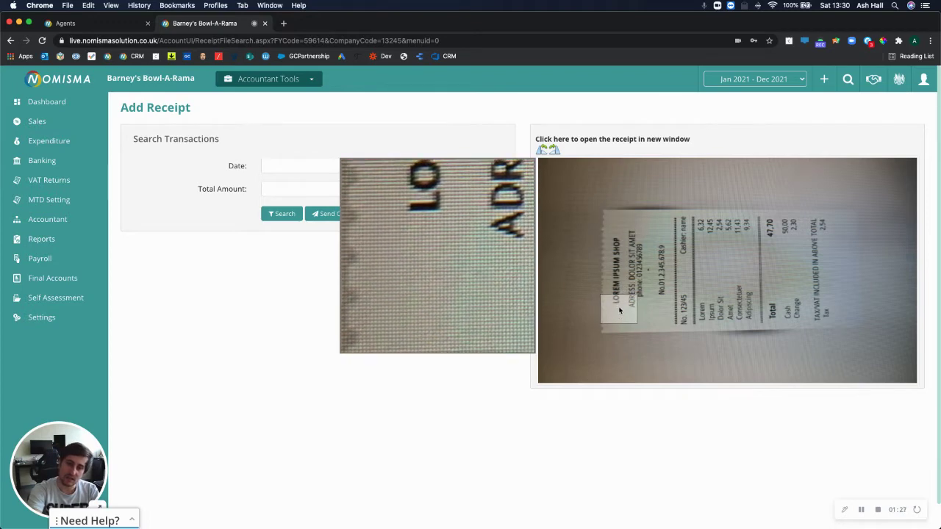
left_click(554, 150)
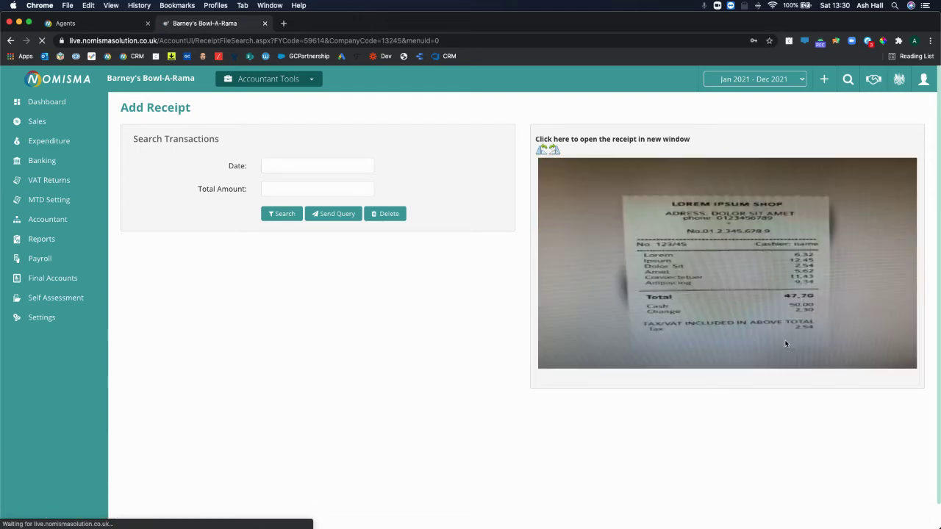
mouse_move(669, 250)
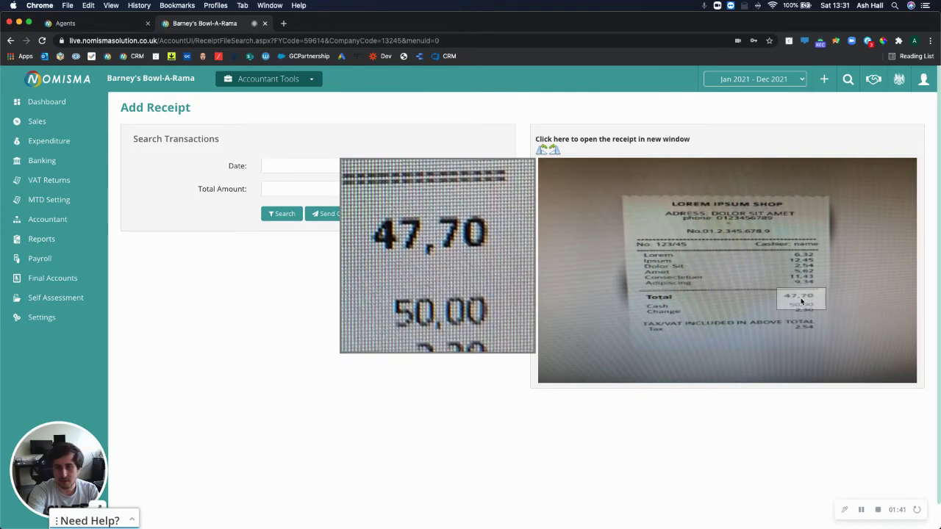
Search for existing transactions dated 31/01/2021 with a total amount of 47.7.
left_click(289, 166)
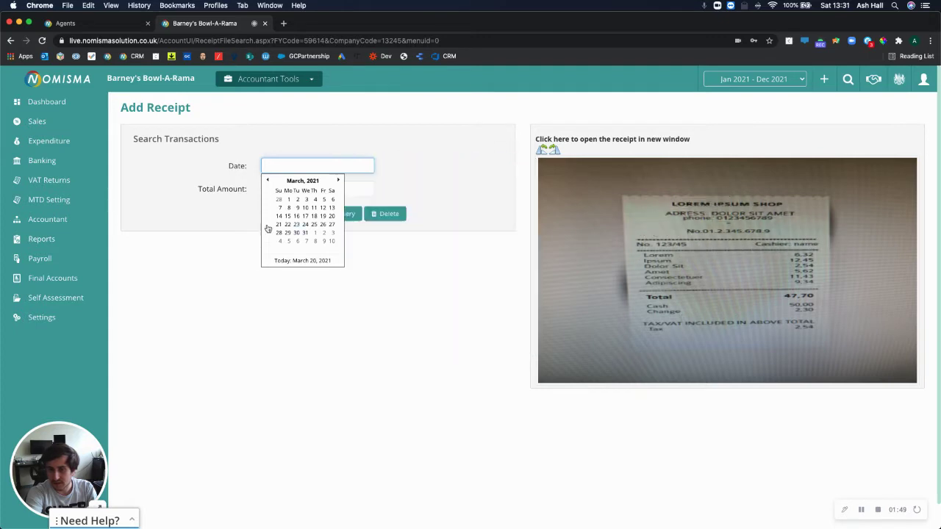
type("01")
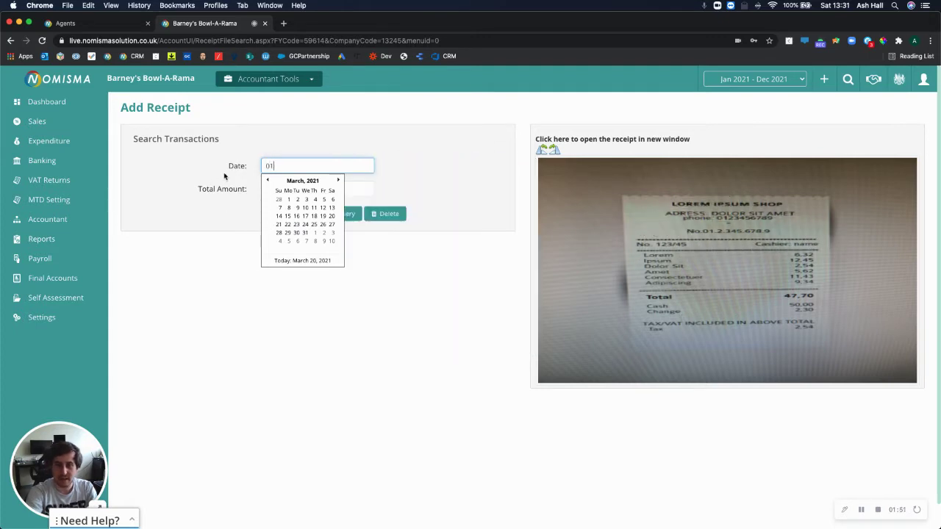
key("BackSpace")
key("BackSpace")
key("BackSpace")
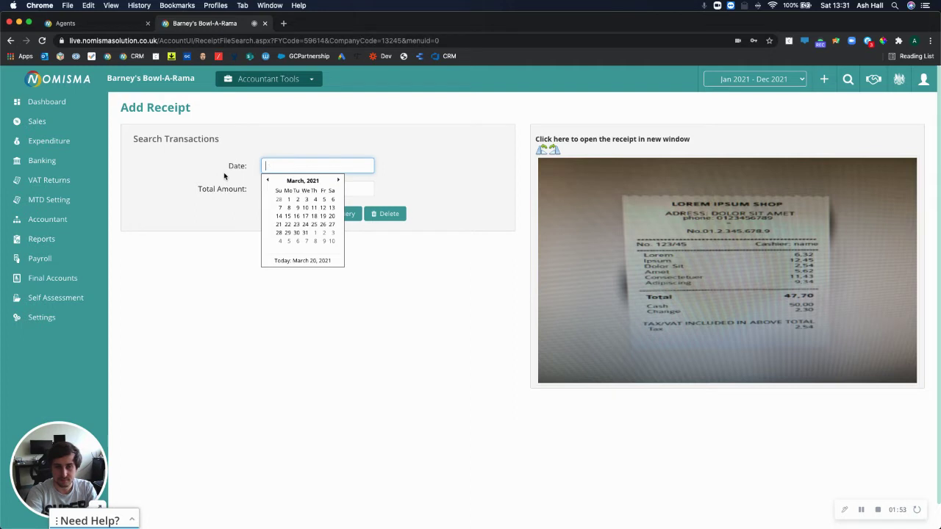
type("31/01/2021")
key("Tab")
type("47.7")
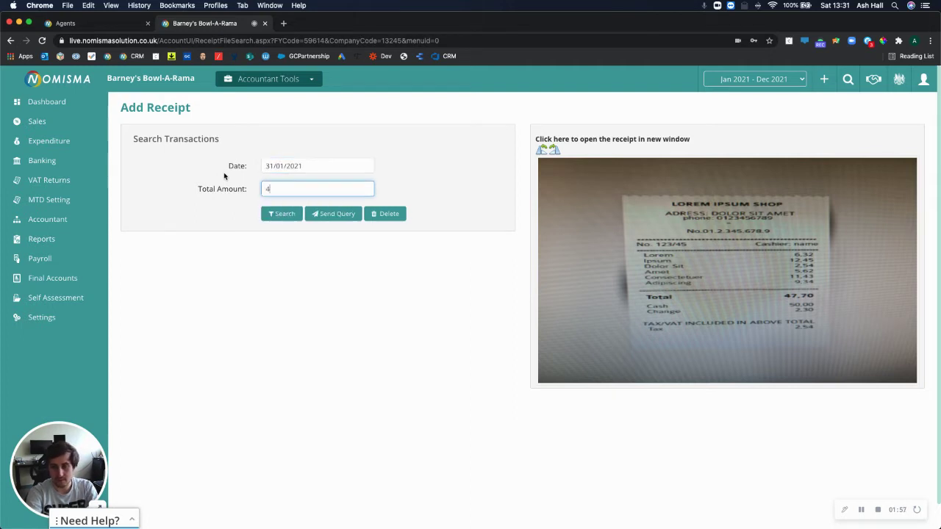
left_click(274, 216)
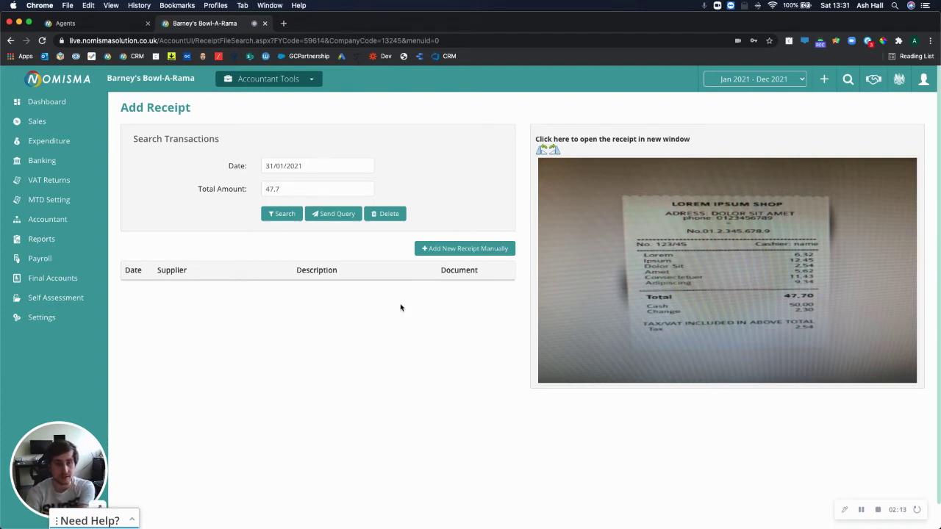
Draft a receipt query to the customer with the message "Not sure what this is, could you clarify?" and cancel it.
left_click(333, 216)
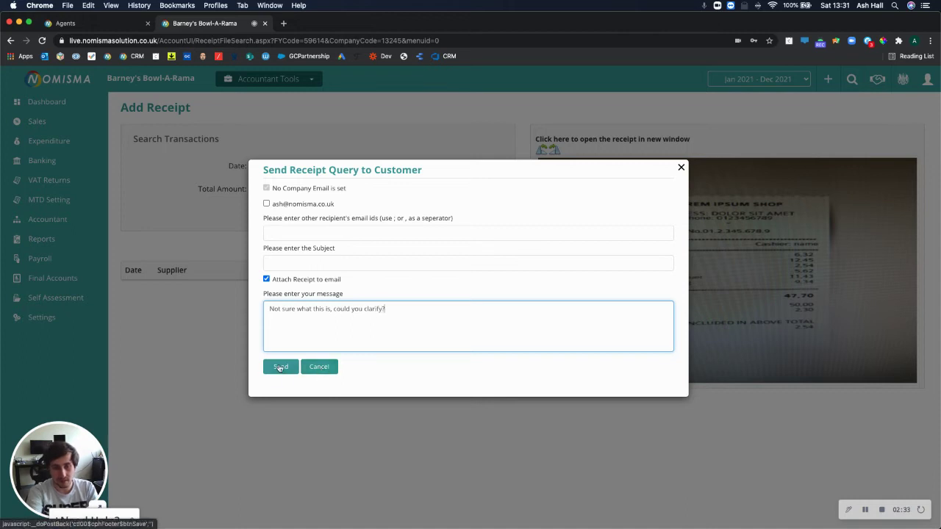
left_click(321, 371)
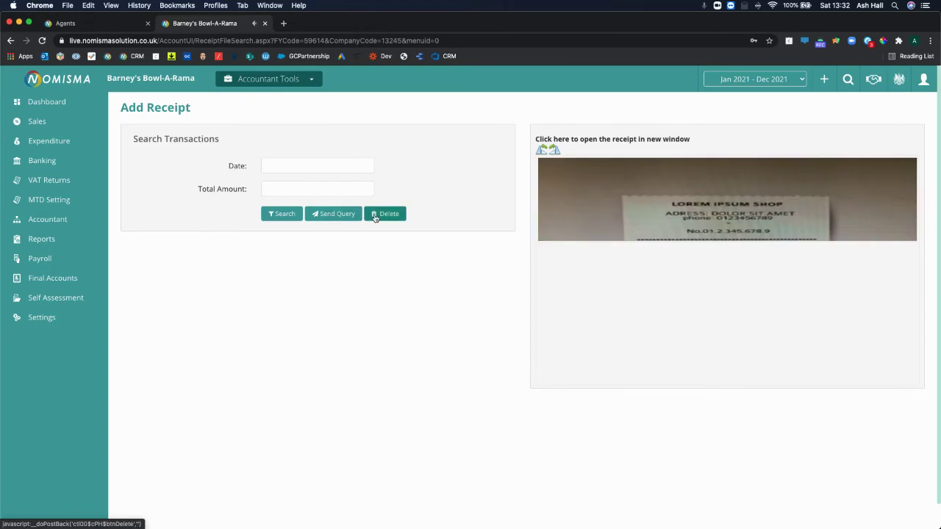
Repeat the transaction search for the receipt with the date 31/01/2021 and a total amount of 47.70.
left_click(326, 166)
type("01/01/20")
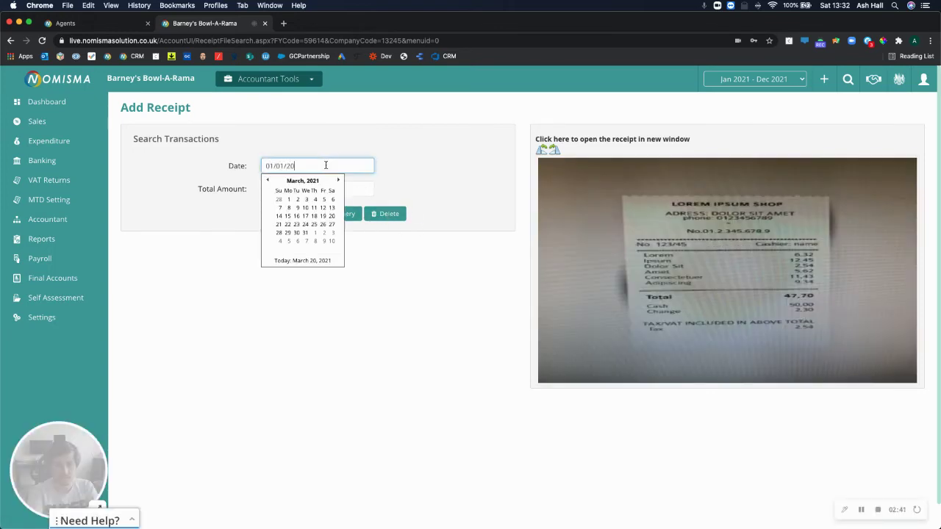
key("BackSpace")
key("BackSpace")
key("BackSpace")
key("BackSpace")
key("BackSpace")
key("BackSpace")
type("31/01/2021")
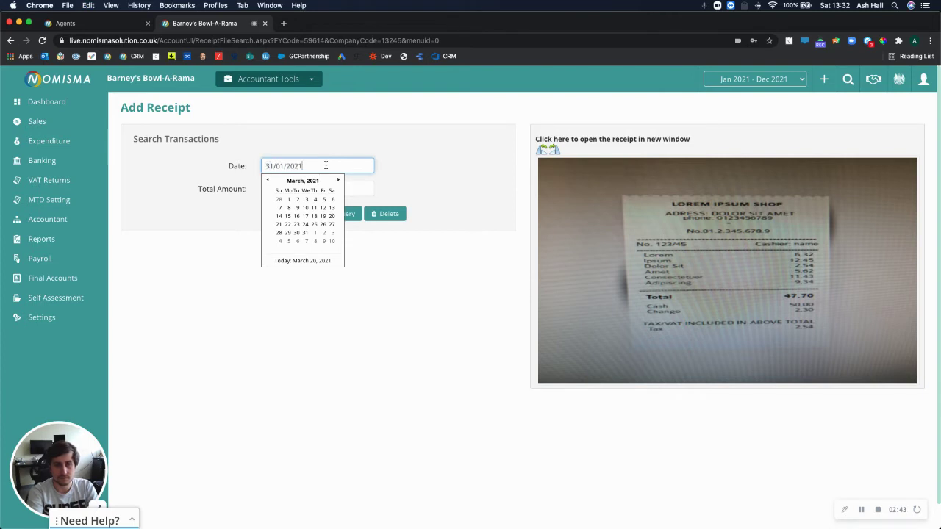
key("Tab")
type("47.70")
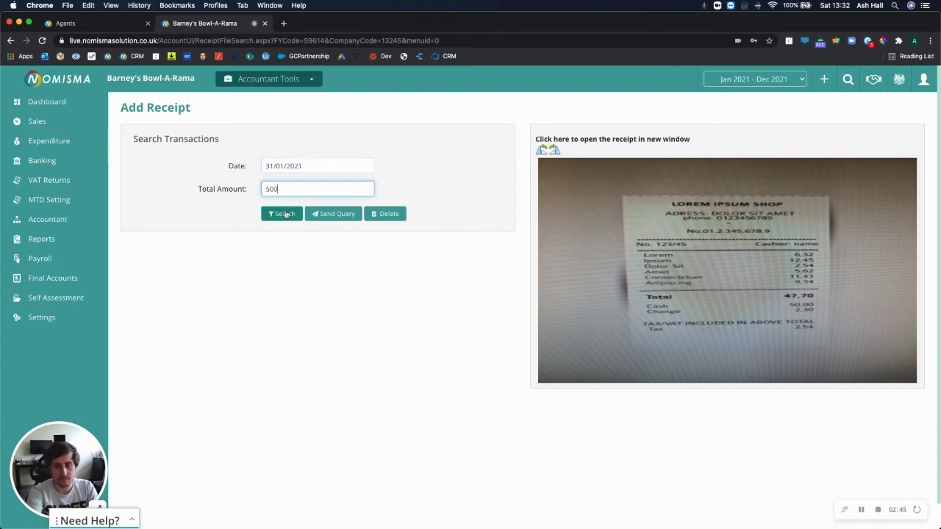
left_click(286, 214)
type("47.70")
left_click(286, 214)
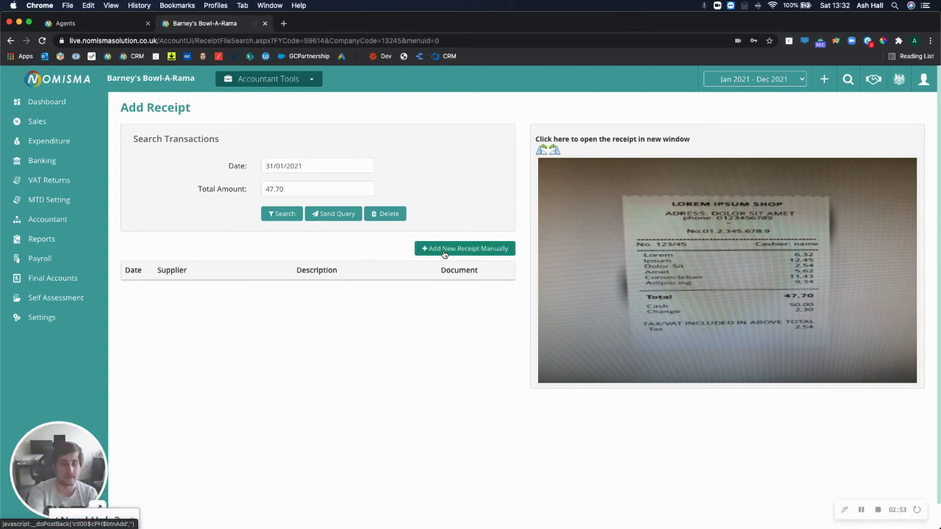
Start a new manual receipt, keep Generic Purchase Supplier as the supplier and enter bill number 123/45.
left_click(444, 254)
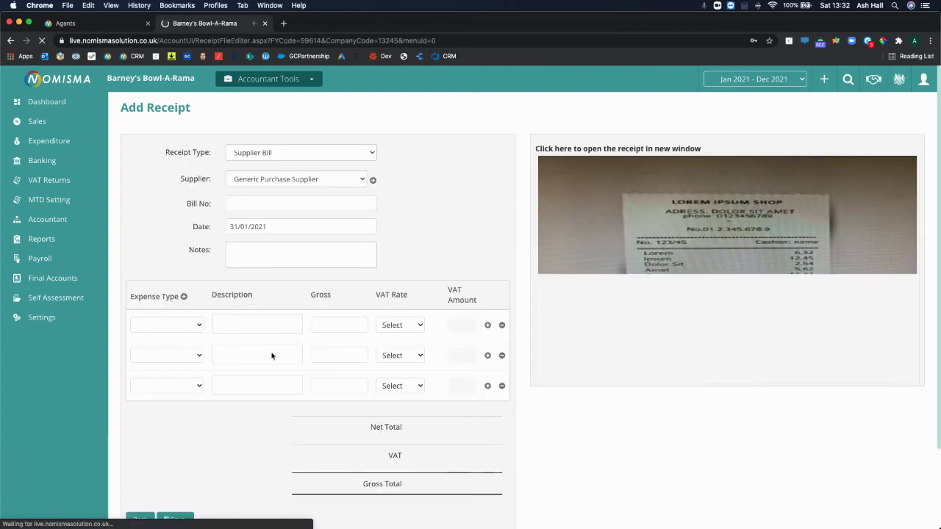
left_click(263, 183)
key("Escape")
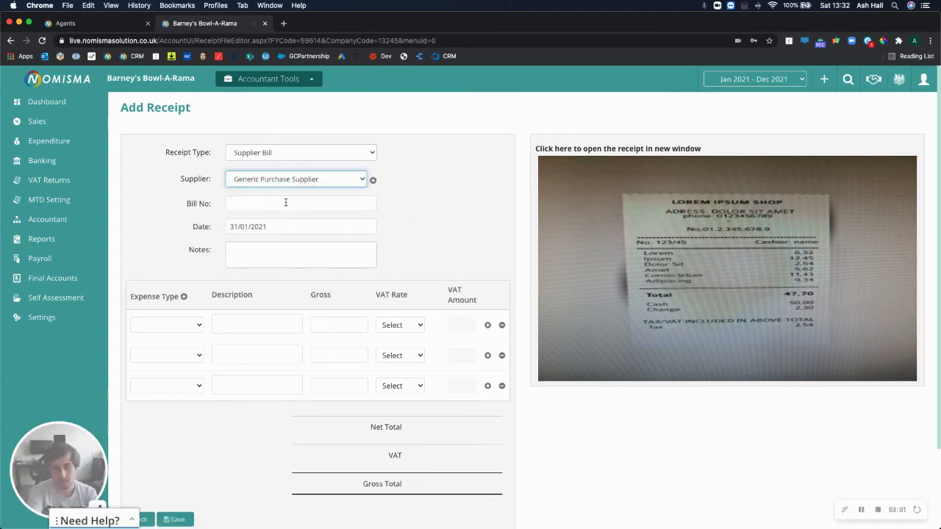
left_click(299, 205)
type("1")
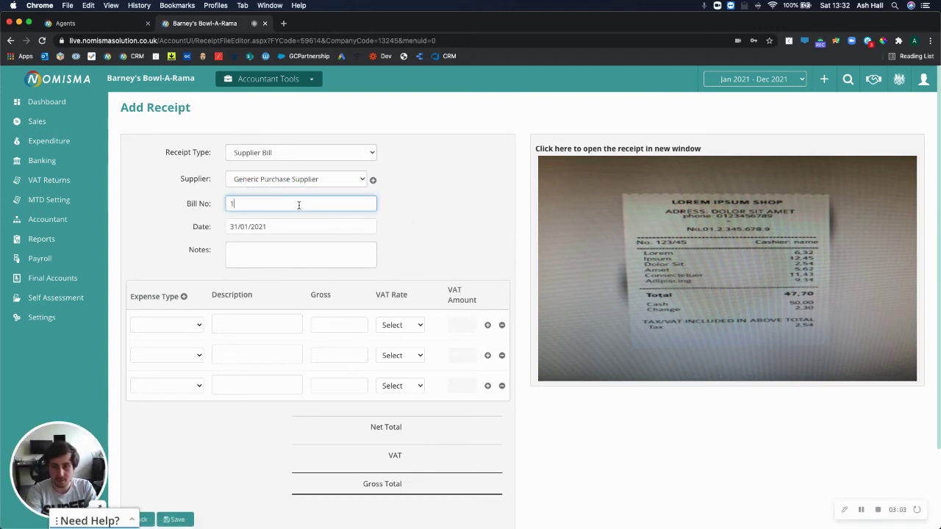
type("23/45")
key("Tab")
key("Tab")
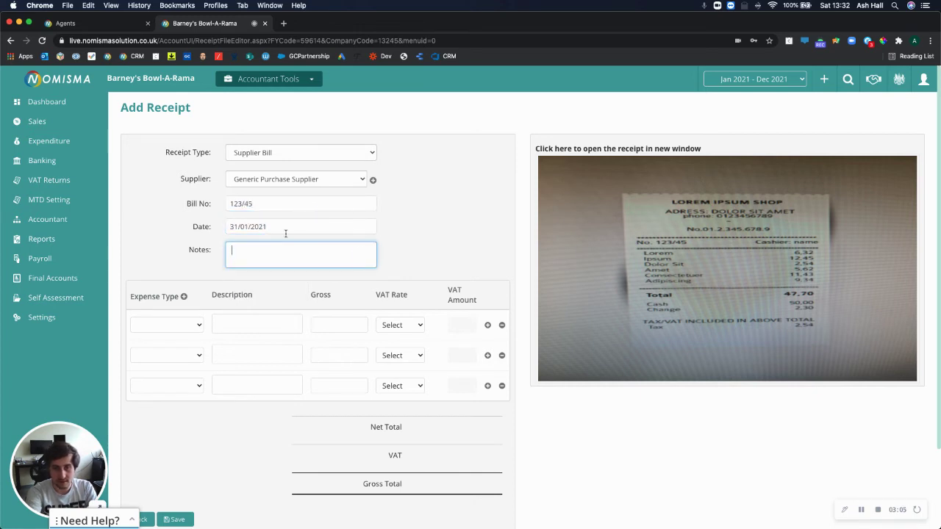
Fill the first expense line with type Purchases, description "Lorem, ipsum, dolar sit" and a gross amount of 47.70.
left_click(185, 327)
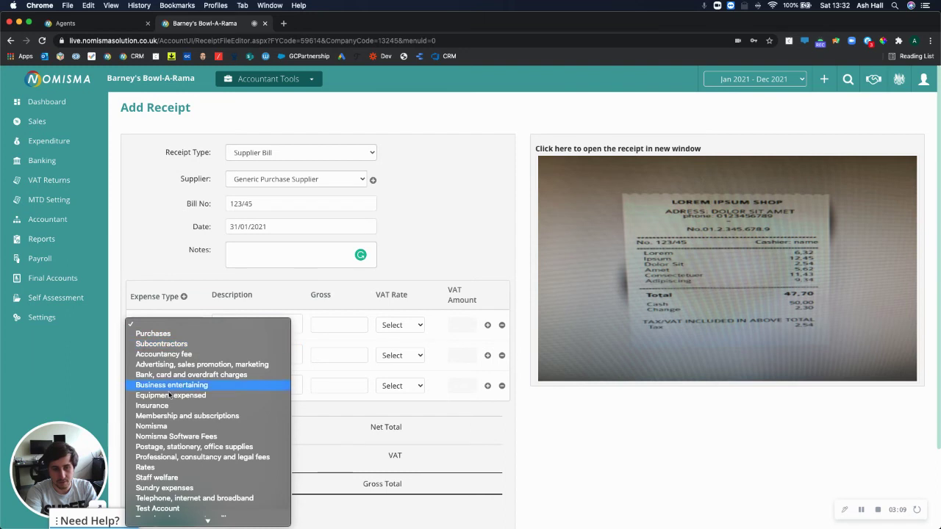
left_click(165, 335)
left_click(263, 324)
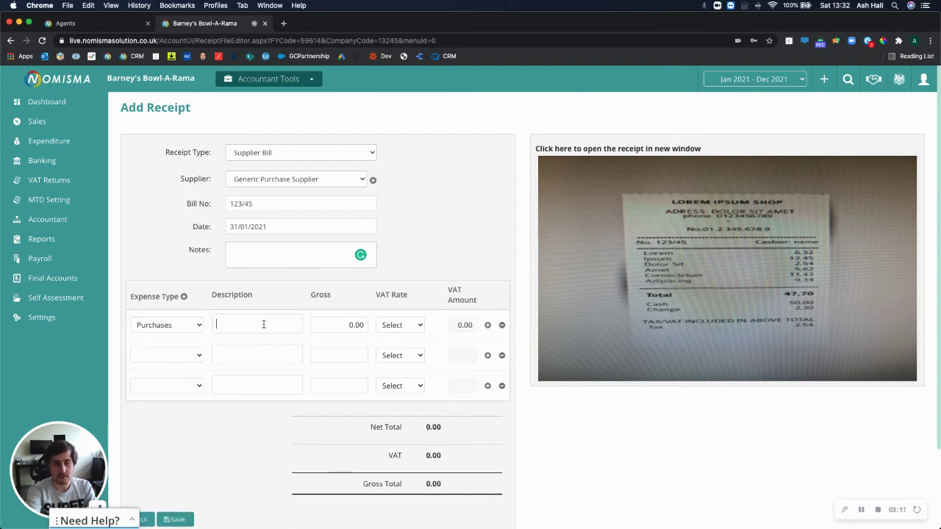
type("Lorem, ipsu")
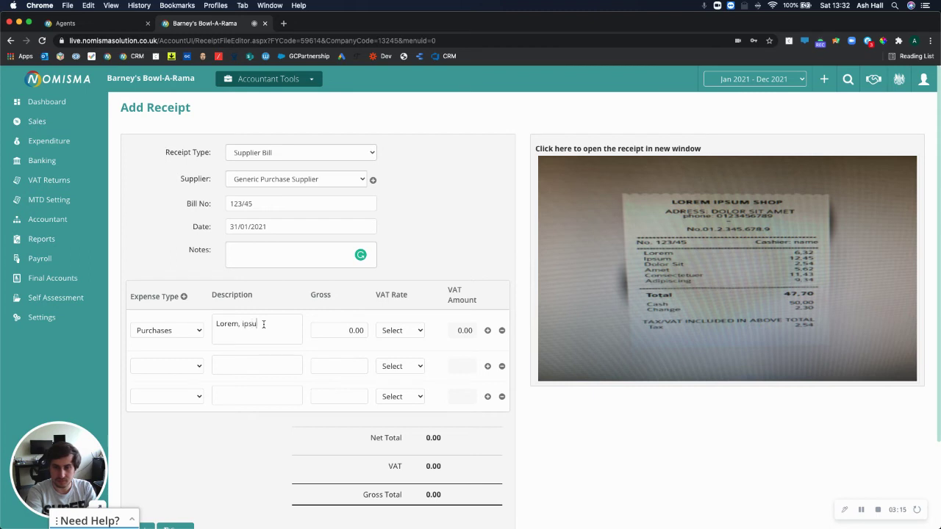
type("m, dolar sit")
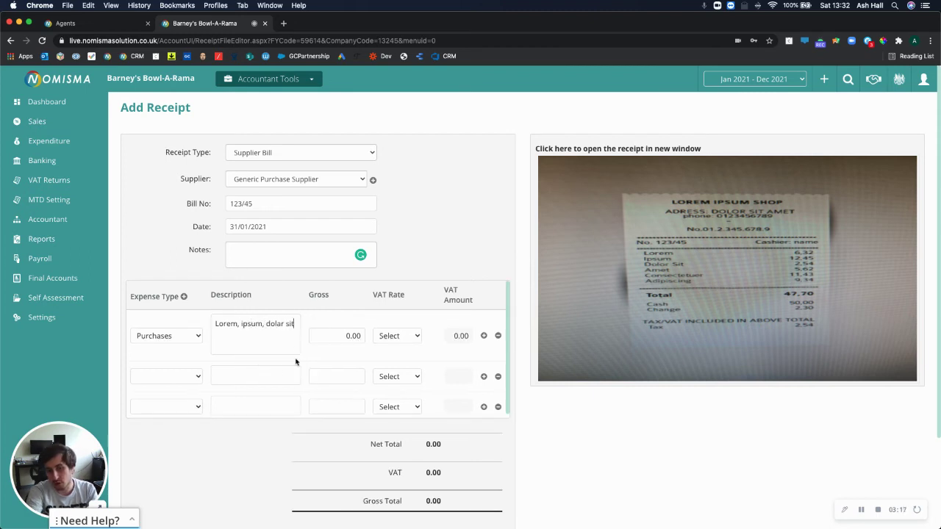
left_click(269, 371)
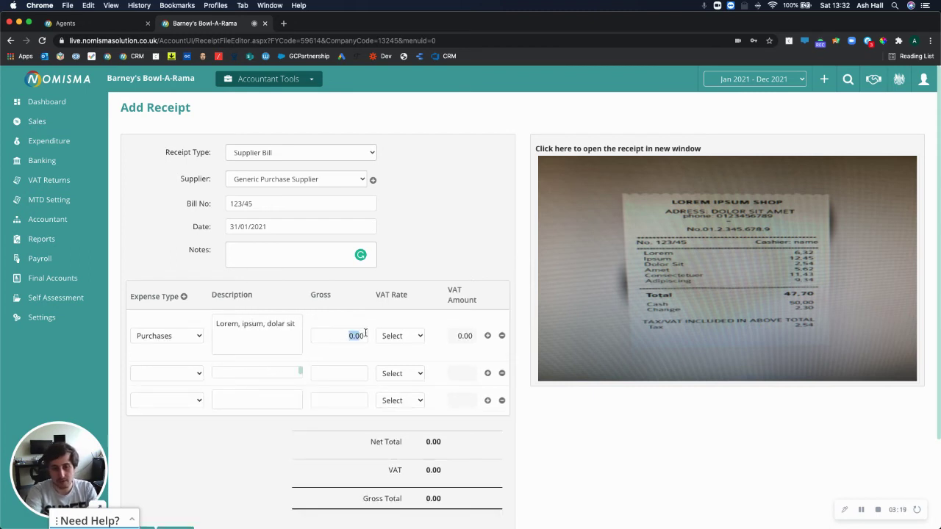
type("47.70")
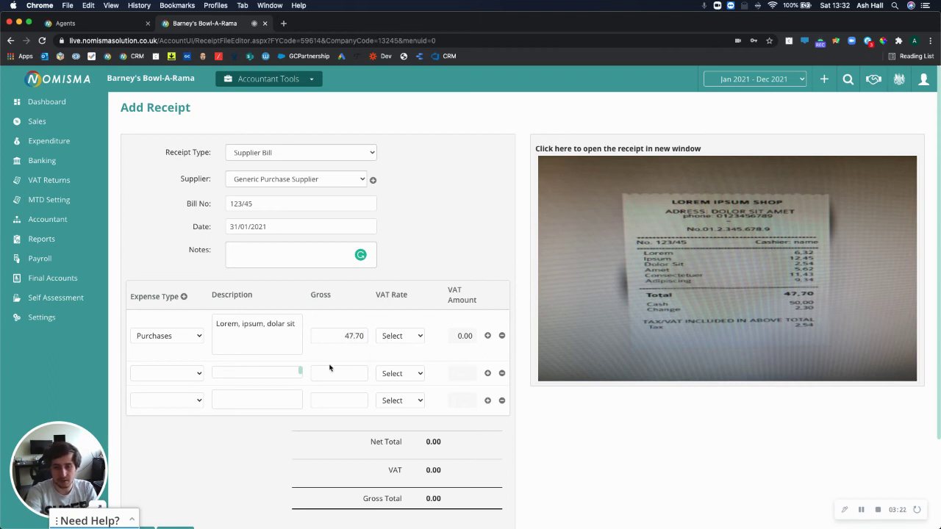
Set the Purchases line's VAT rate to No VAT and save the receipt as a supplier bill.
key("Tab")
left_click(386, 330)
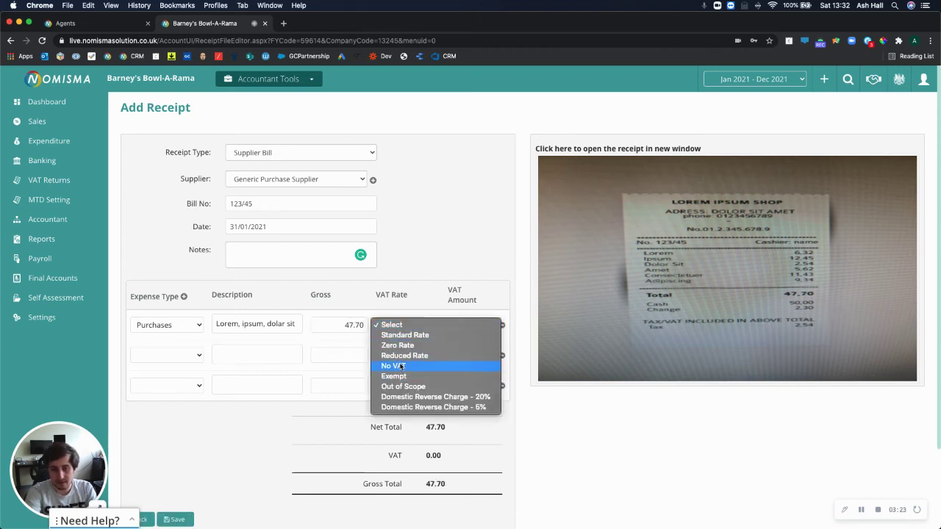
left_click(293, 300)
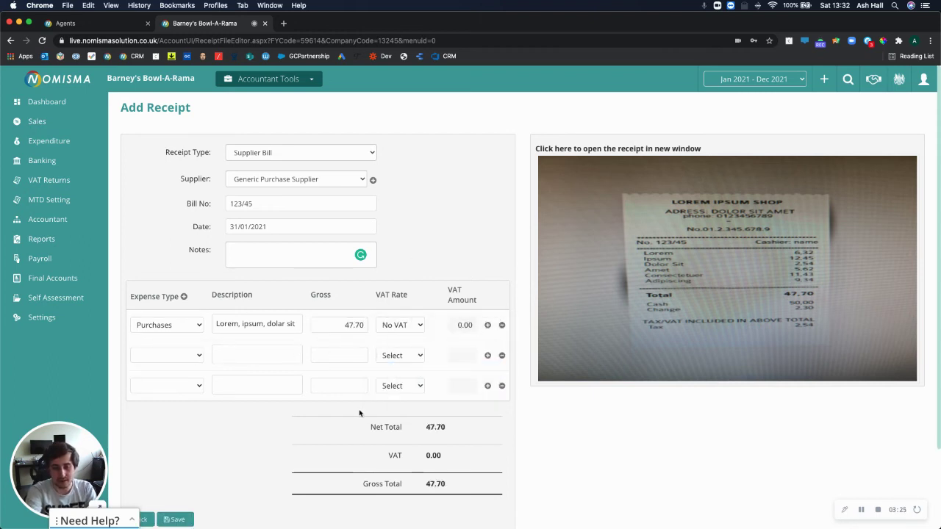
scroll(359, 413, "down", 3)
left_click(176, 425)
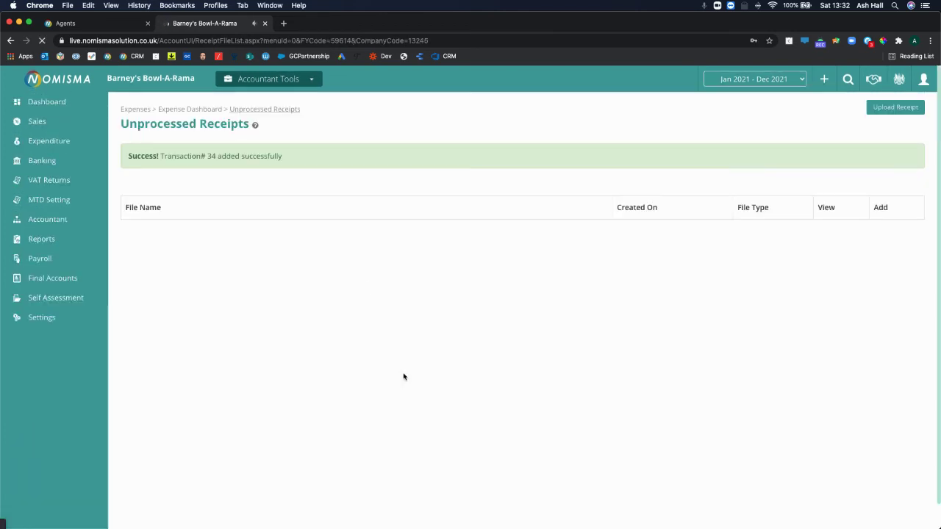
left_click_drag(215, 157, 181, 156)
left_click(314, 250)
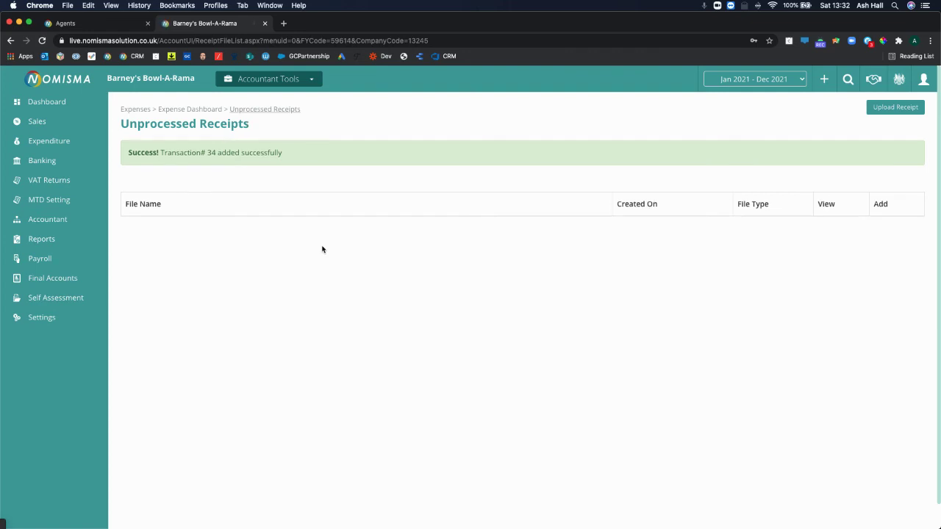
Open the expenditure list, view the receipt image attached to bill 123/45 and close it again.
left_click(55, 140)
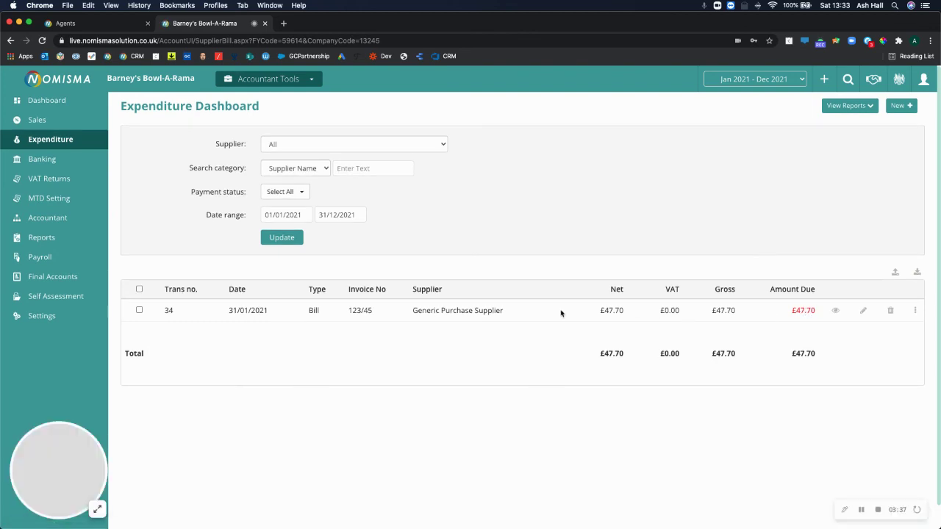
left_click(915, 311)
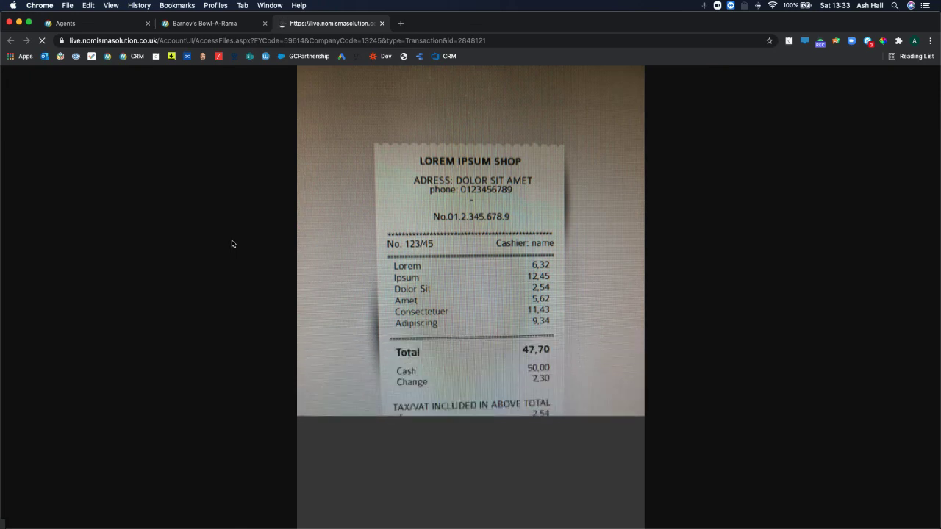
left_click(382, 23)
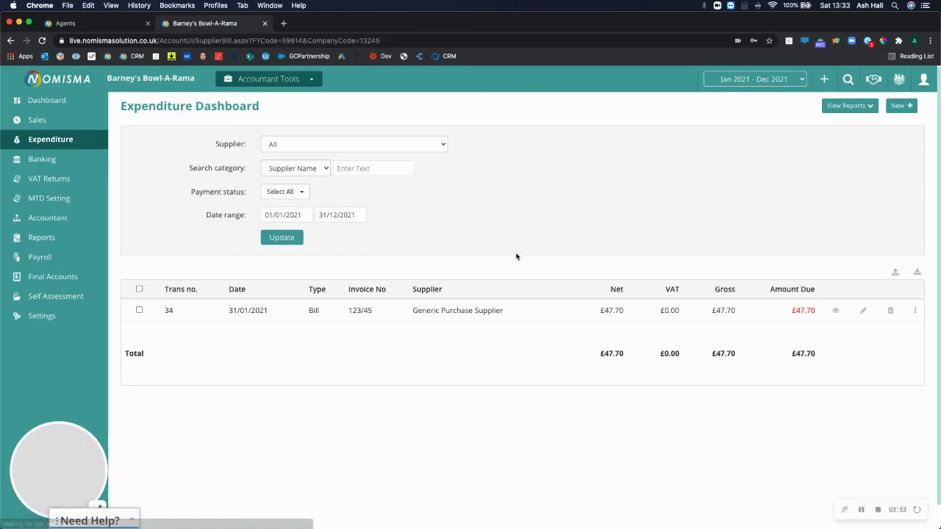